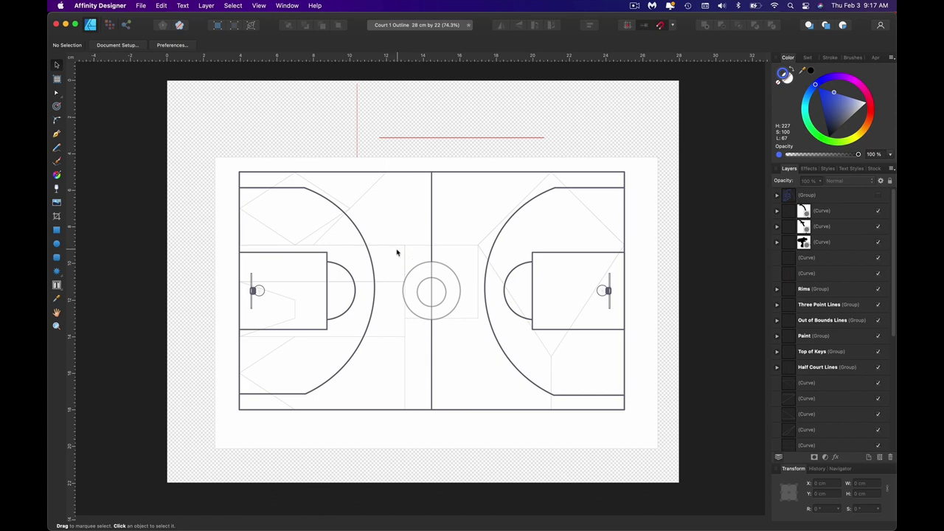
Draw a straight line from the court's left edge toward its centre
scroll(397, 253, up, 3)
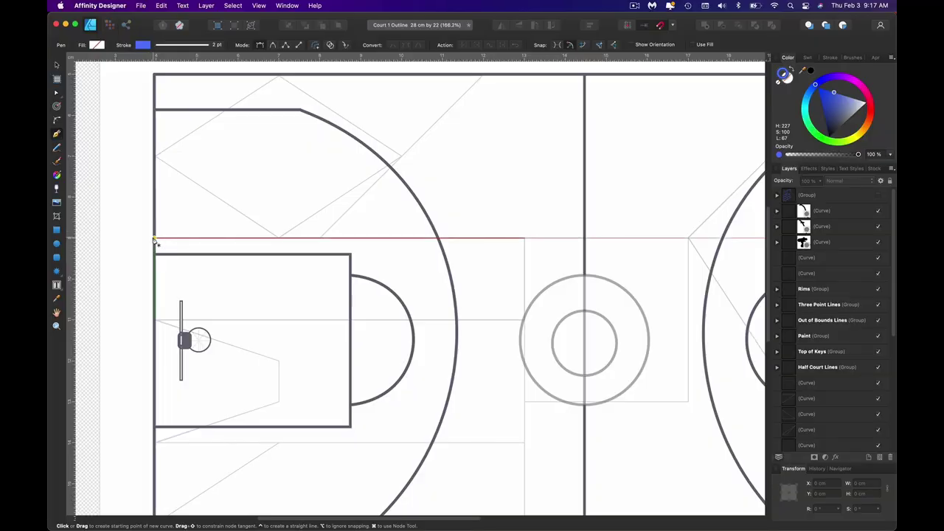
click(155, 232)
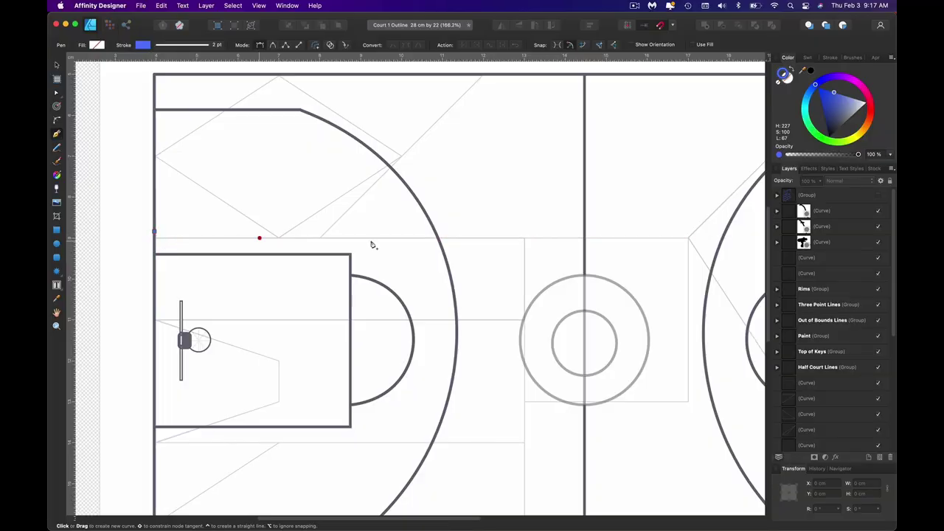
click(524, 233)
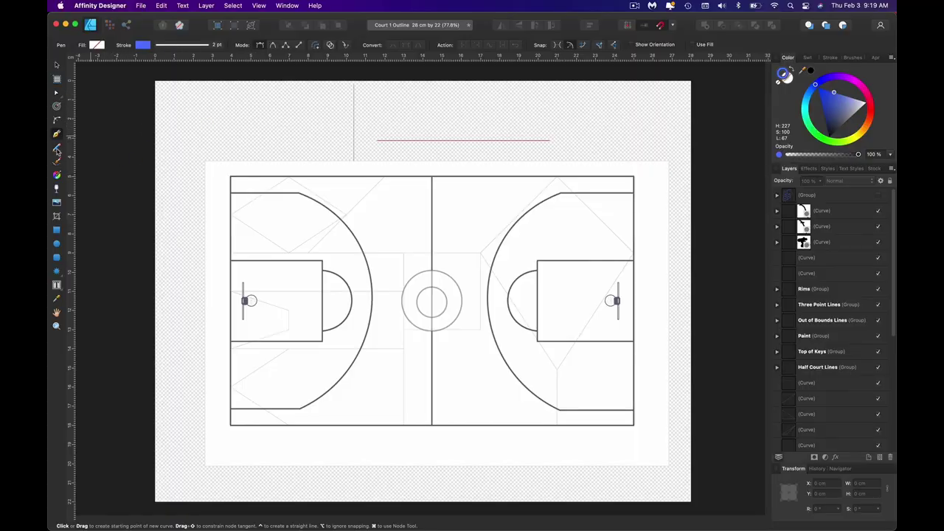
Place a copy of the red horizontal line on the pasteboard, then view the User Interface preferences
click(56, 65)
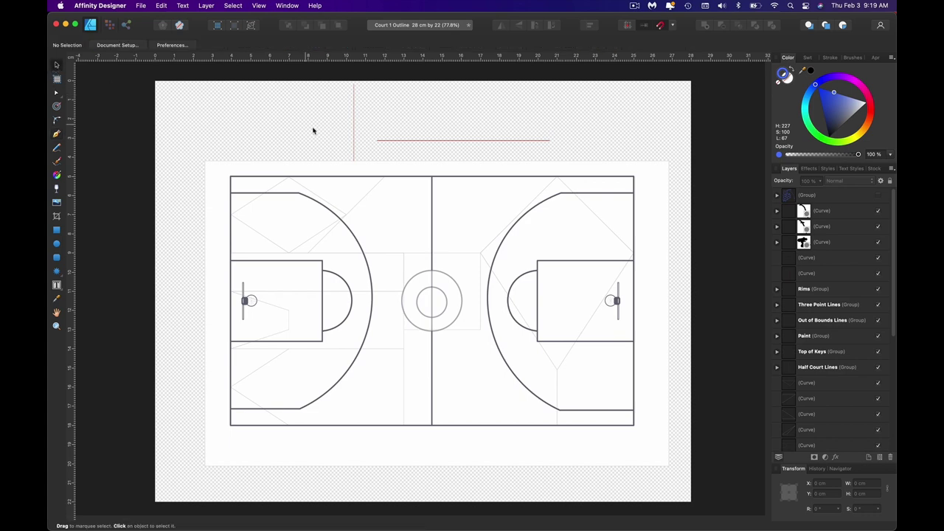
click(437, 146)
drag(438, 147, 289, 137)
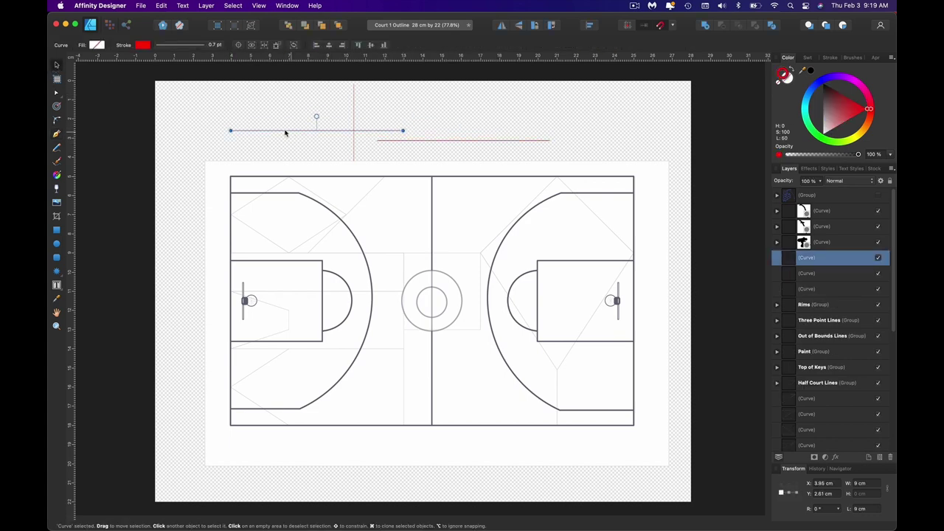
scroll(308, 143, left, 5)
scroll(309, 143, left, 1)
drag(524, 132, 238, 160)
drag(202, 194, 304, 105)
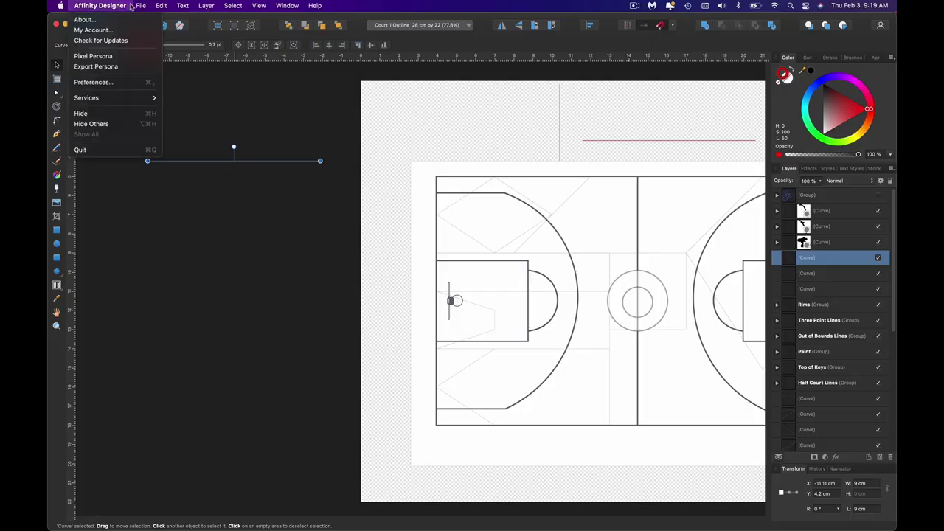
click(93, 82)
click(431, 158)
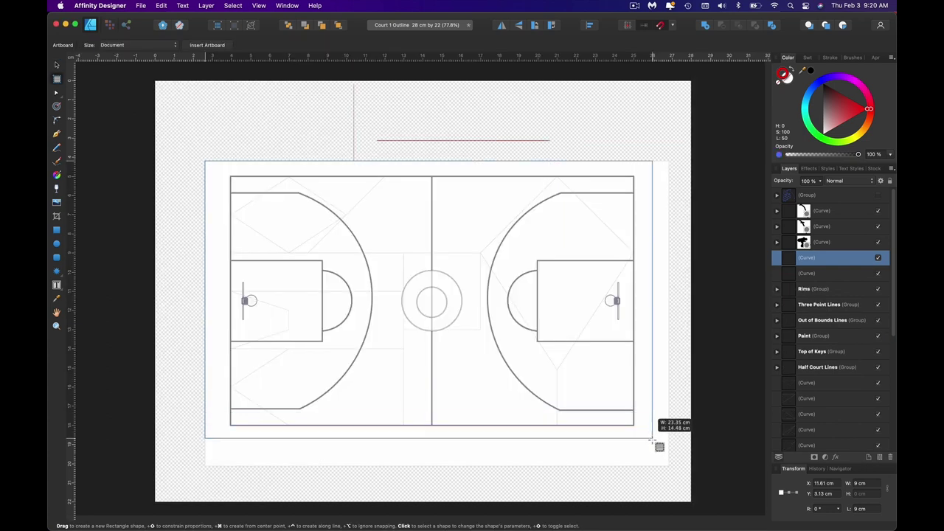
Draw Artboard1, 24.21 × 15.92 cm, around the court drawing and deselect it
drag(660, 447, 675, 470)
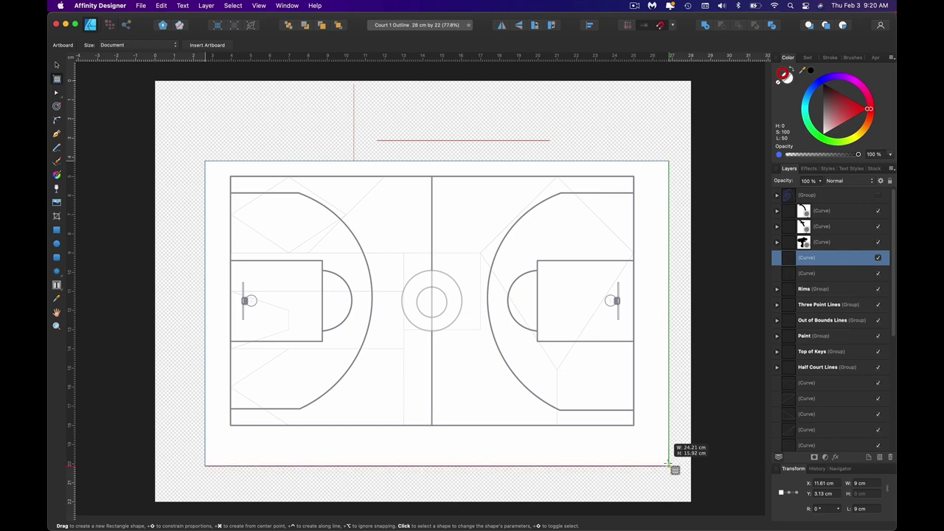
drag(675, 470, 675, 470)
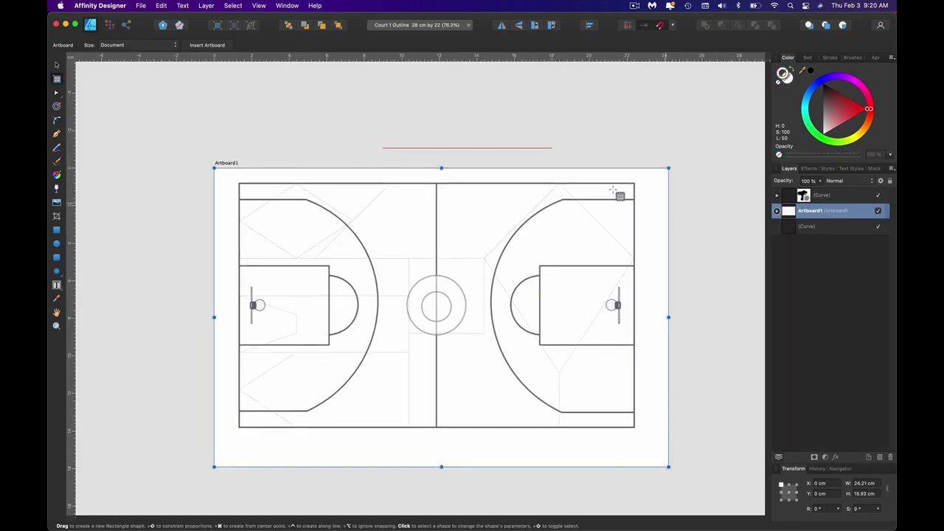
key(m)
click(134, 84)
key(v)
drag(311, 118, 435, 146)
Move the red vertical line down into the artboard, then back out above it
scroll(344, 112, down, 2)
scroll(320, 143, up, 5)
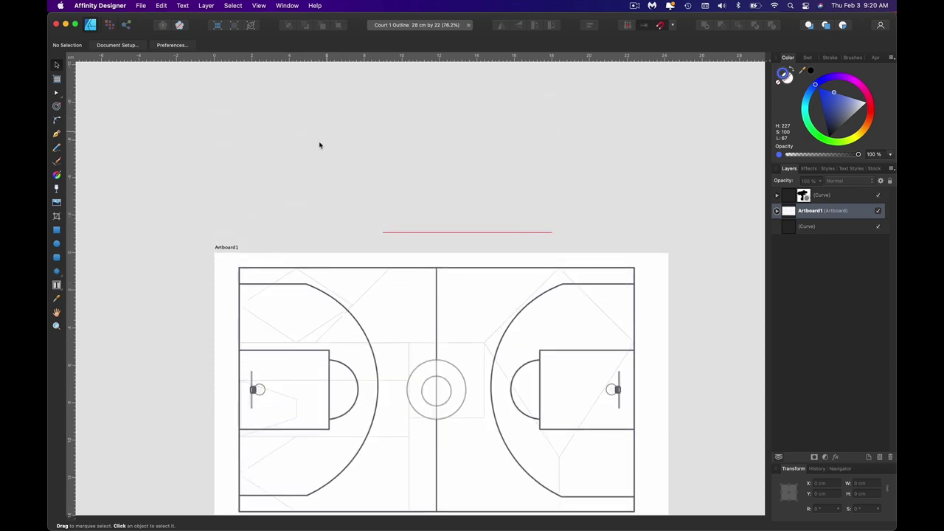
drag(319, 93, 417, 341)
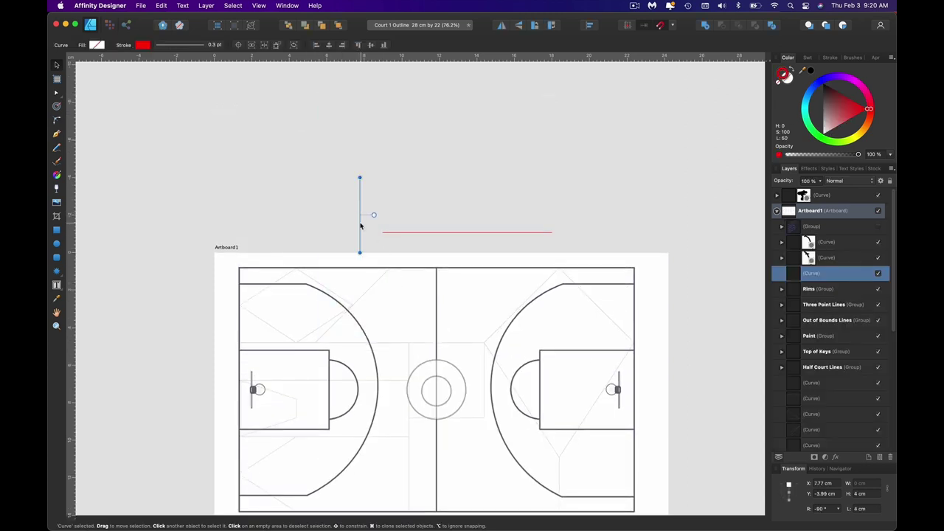
drag(369, 213, 382, 219)
click(339, 239)
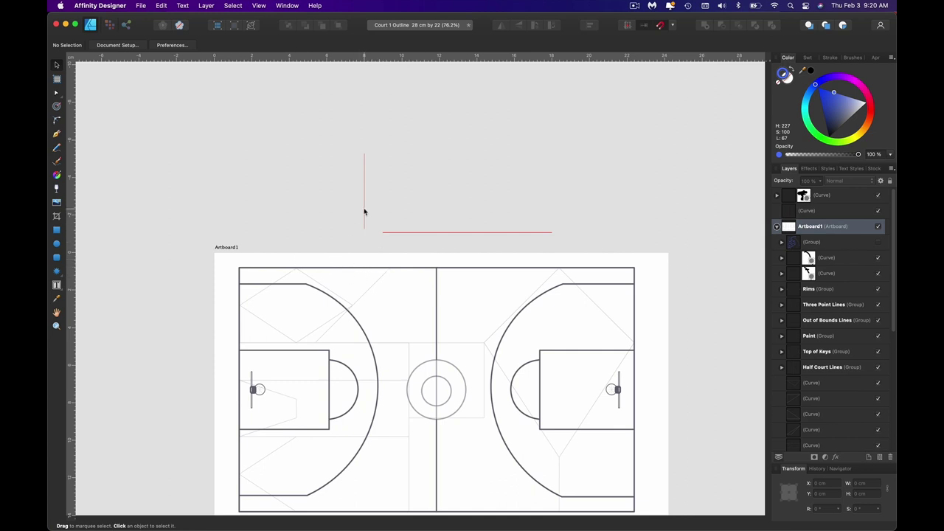
drag(364, 212, 364, 311)
click(426, 139)
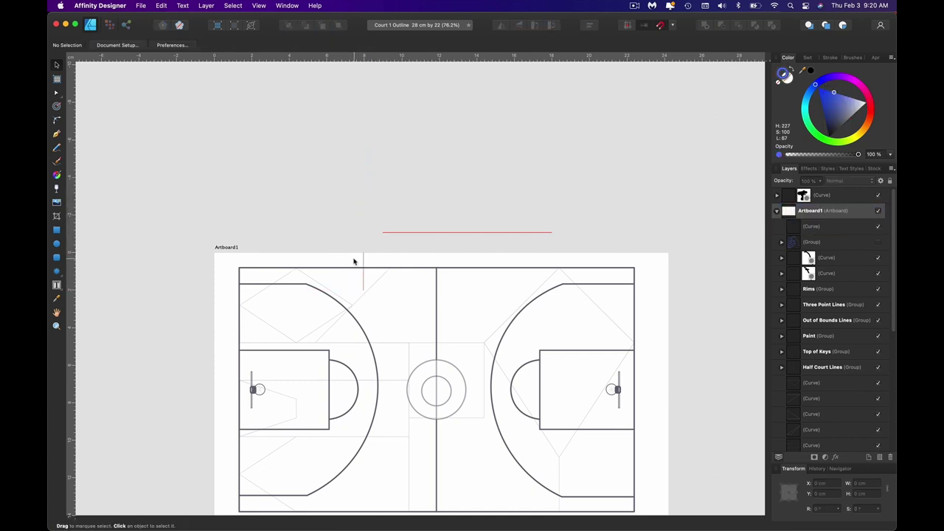
drag(364, 261, 365, 209)
click(443, 211)
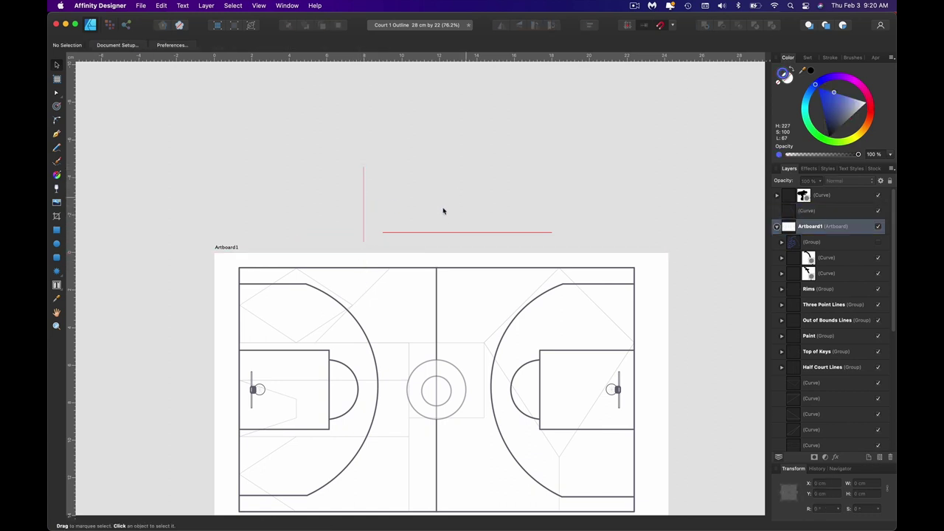
scroll(430, 194, right, 1)
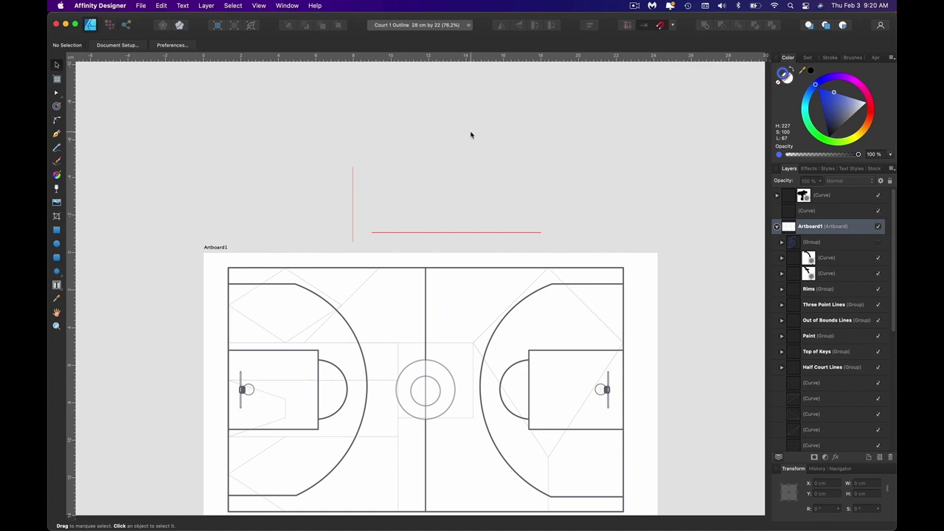
scroll(539, 210, down, 3)
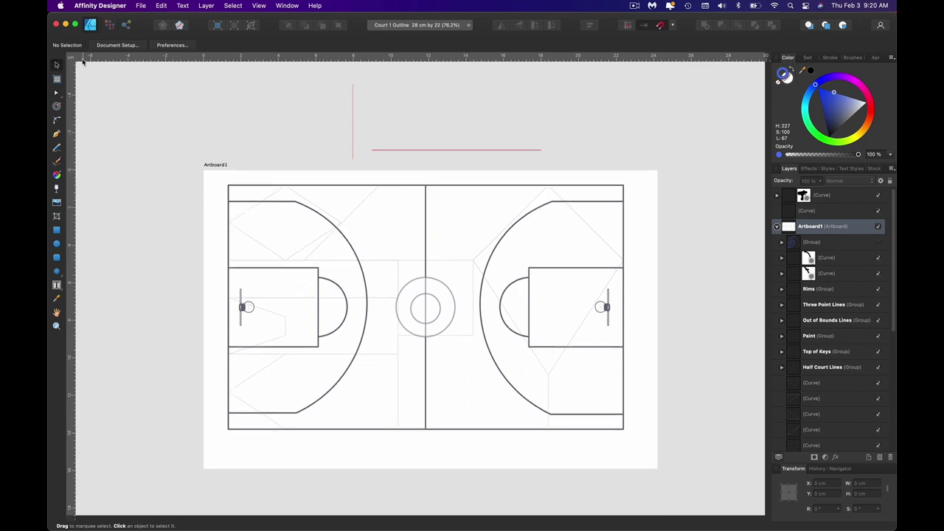
scroll(210, 149, up, 10)
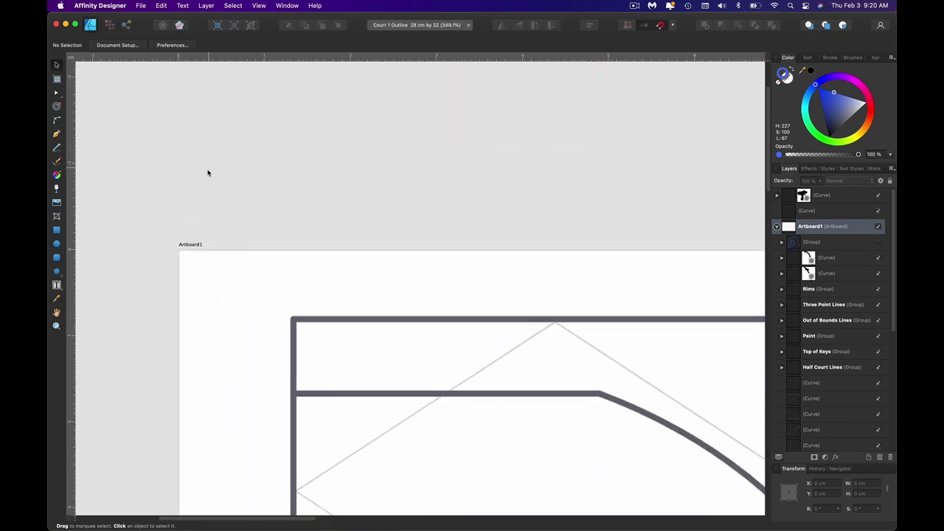
scroll(195, 343, down, 2)
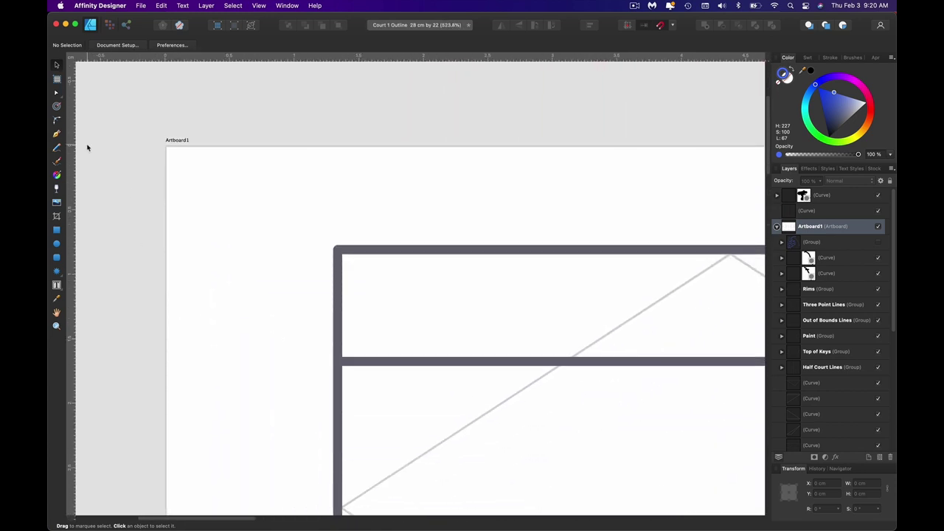
scroll(237, 136, down, 6)
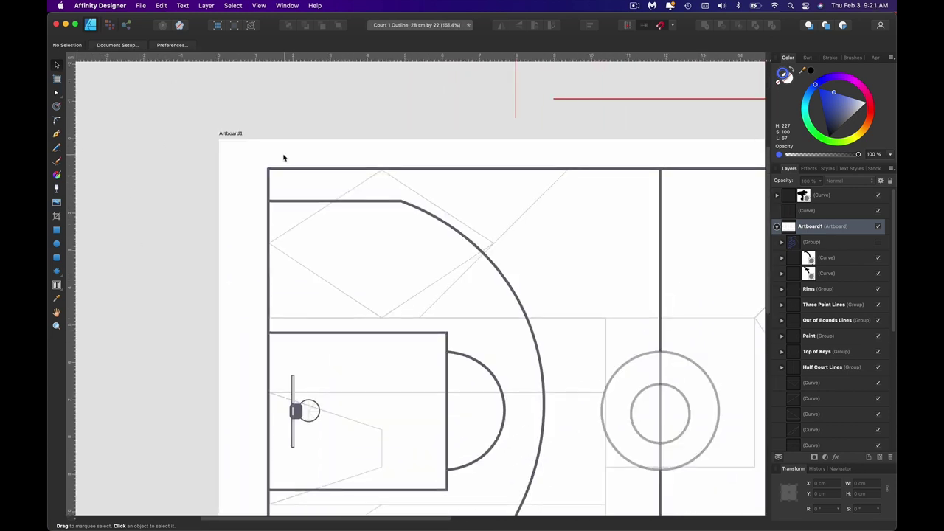
scroll(305, 151, down, 1)
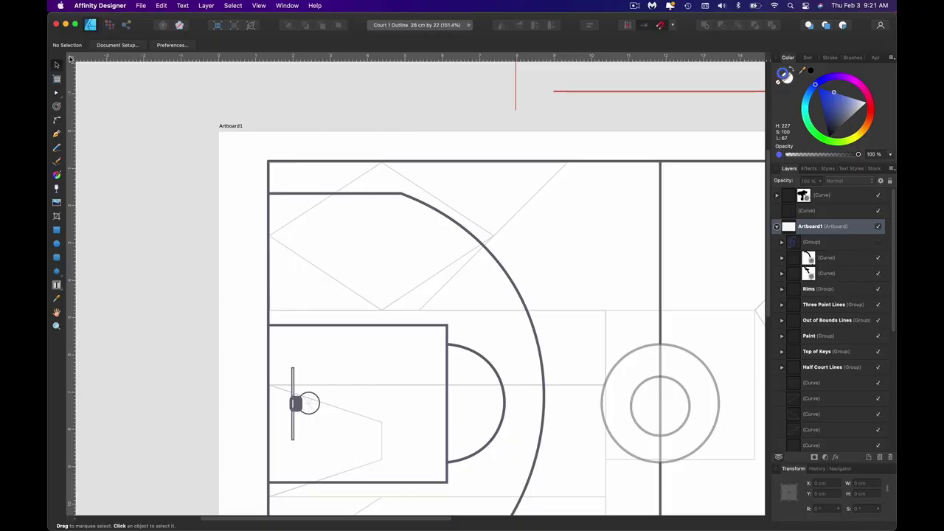
drag(70, 59, 268, 161)
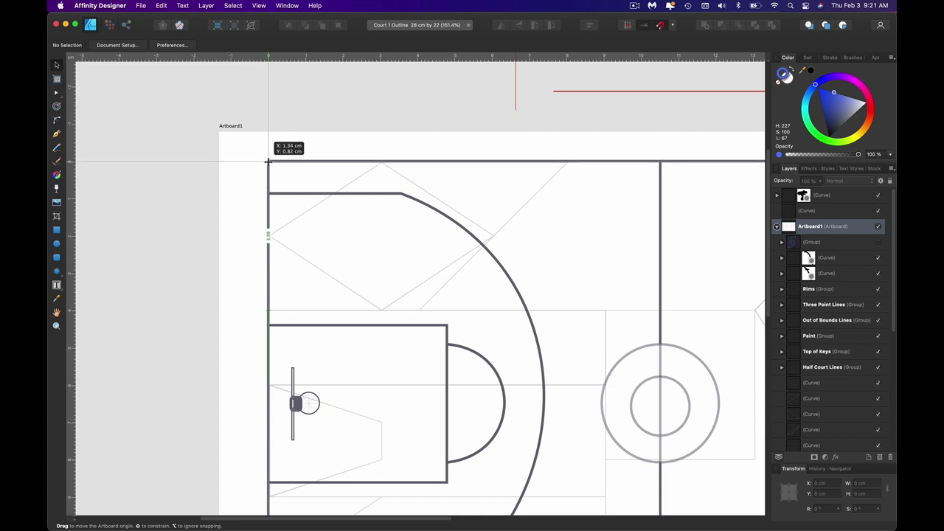
Set the ruler zero point at the court outline's top-left corner and zoom to verify it
drag(268, 160, 267, 161)
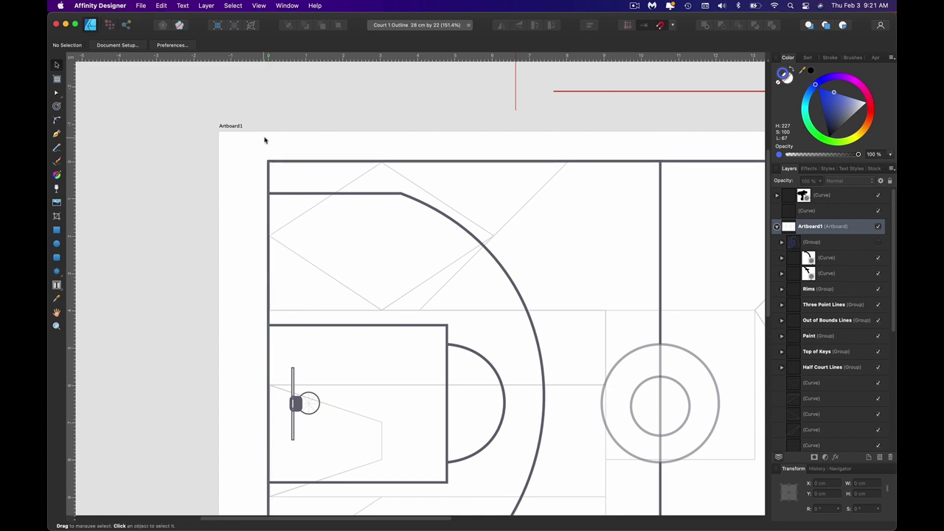
scroll(253, 144, up, 10)
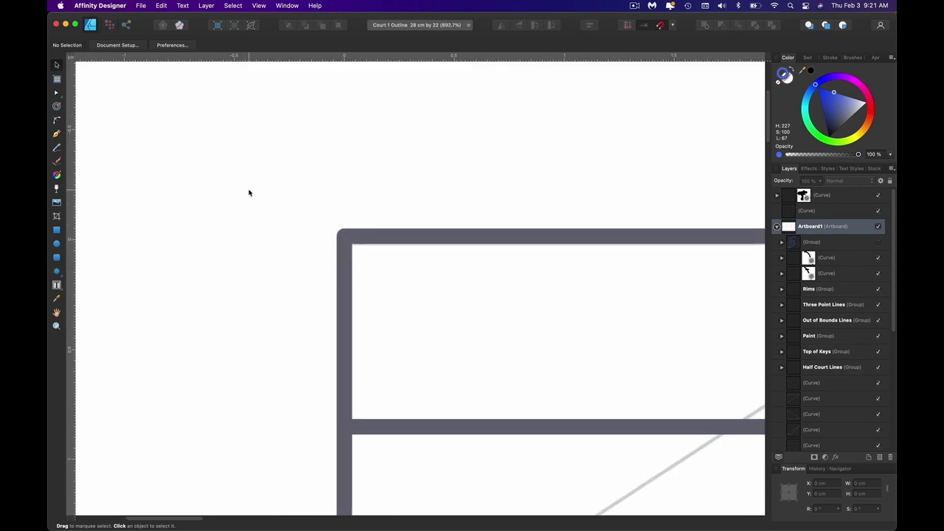
scroll(249, 192, down, 3)
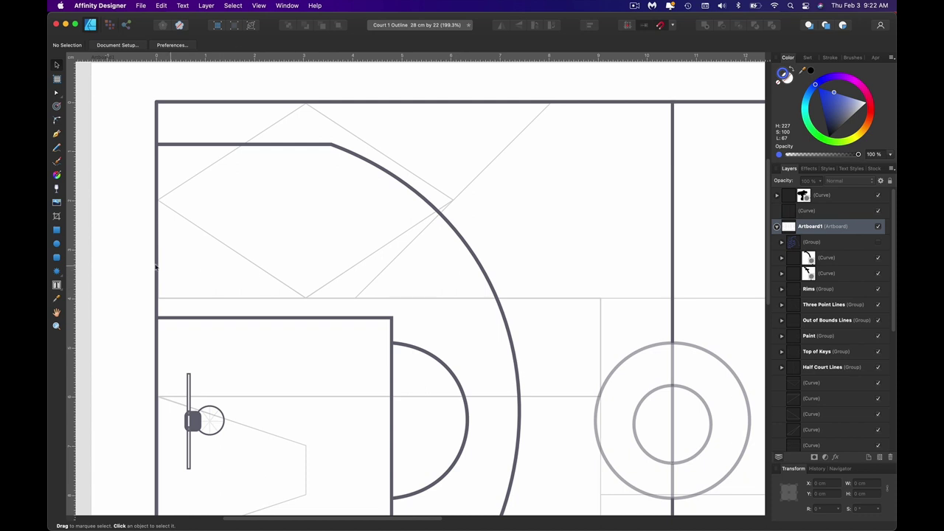
Pull a vertical guide across the court and move the ruler origin to the court line's outer corner
drag(70, 271, 49, 223)
scroll(93, 201, up, 5)
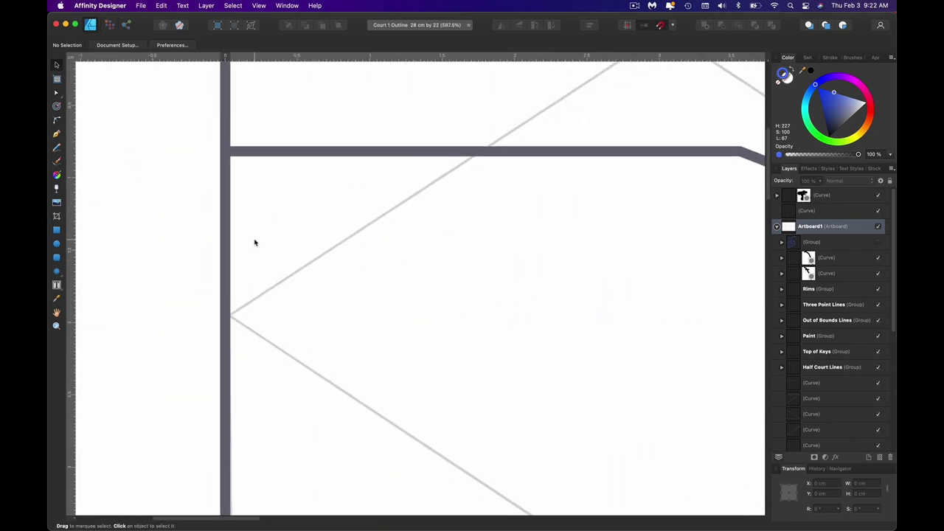
scroll(253, 240, up, 3)
scroll(205, 224, up, 6)
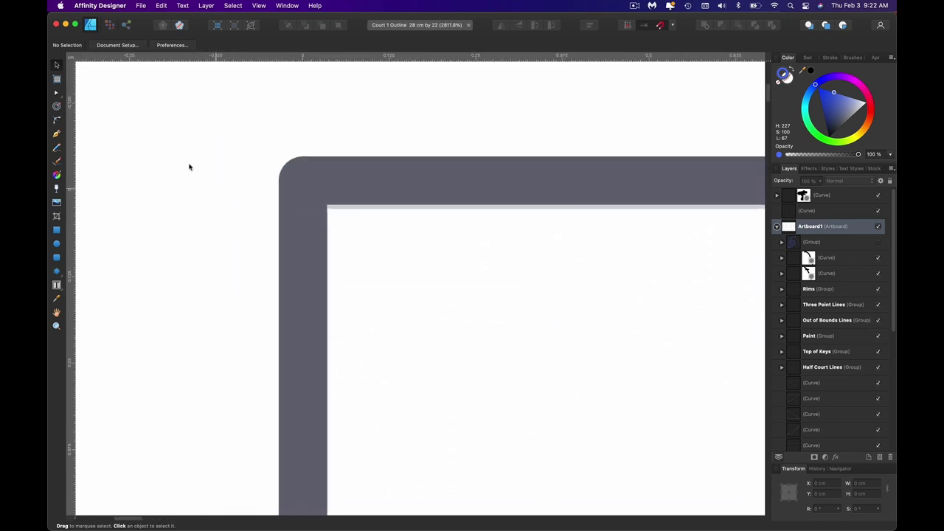
drag(71, 58, 279, 156)
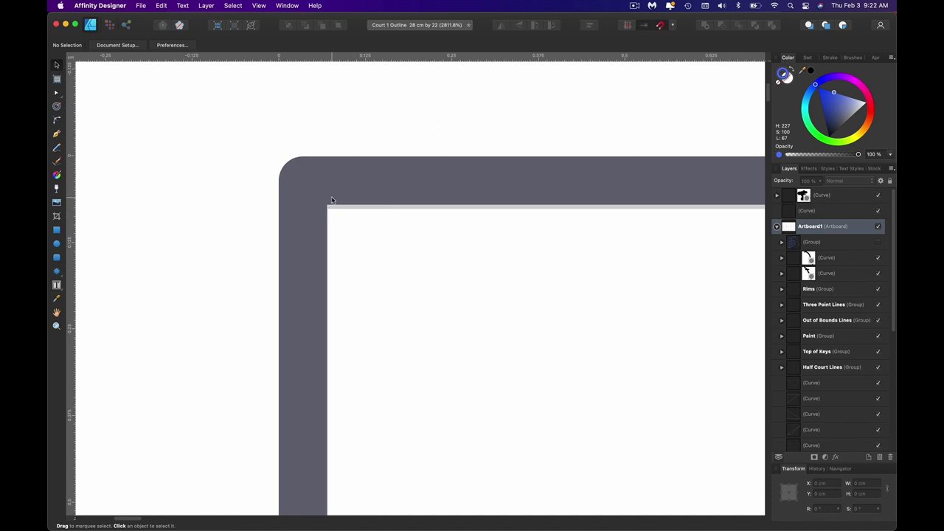
Select the horizontal court line, read its 9.05 cm width, and place a guide at its end
scroll(331, 199, up, 5)
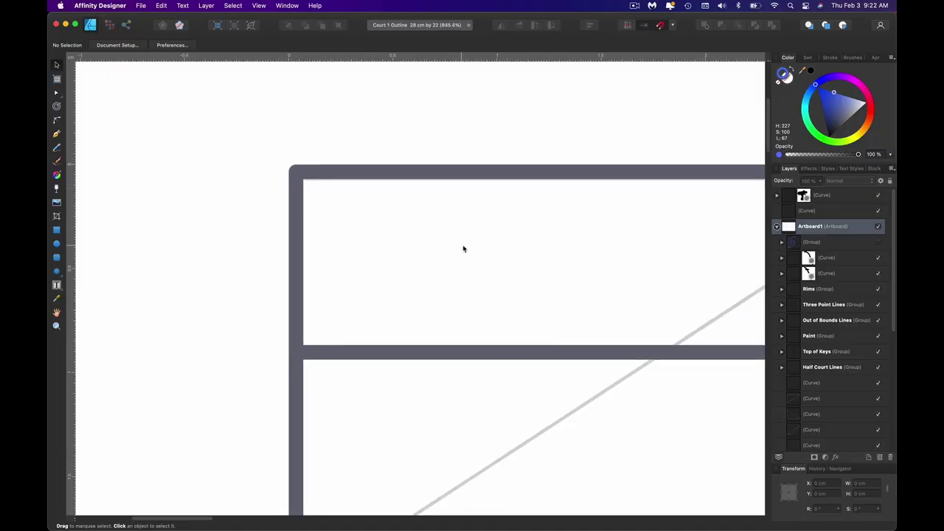
scroll(464, 249, right, 5)
scroll(133, 355, up, 3)
click(133, 354)
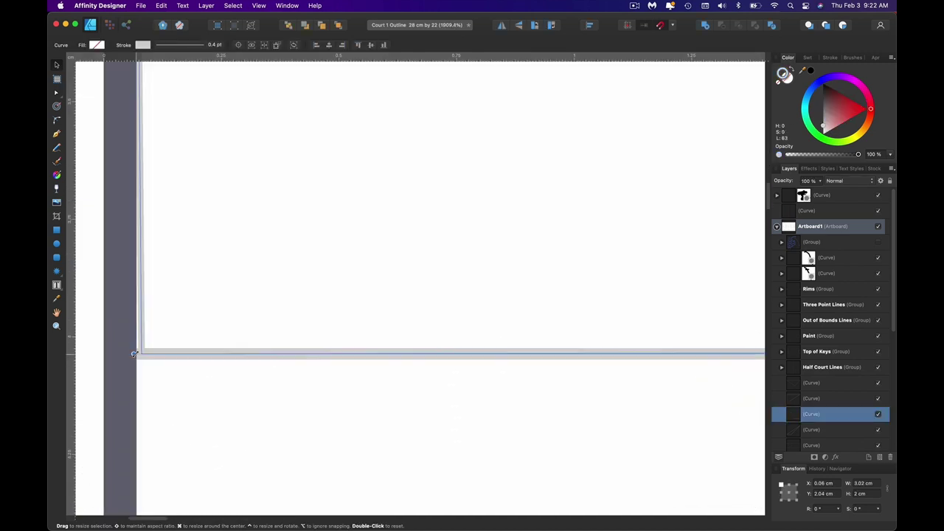
scroll(286, 302, down, 5)
scroll(302, 310, right, 3)
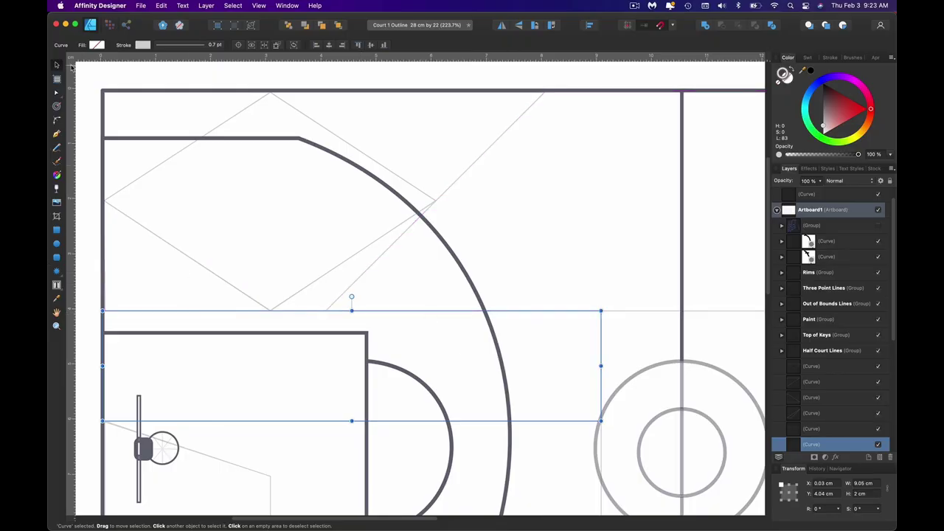
drag(73, 121, 602, 225)
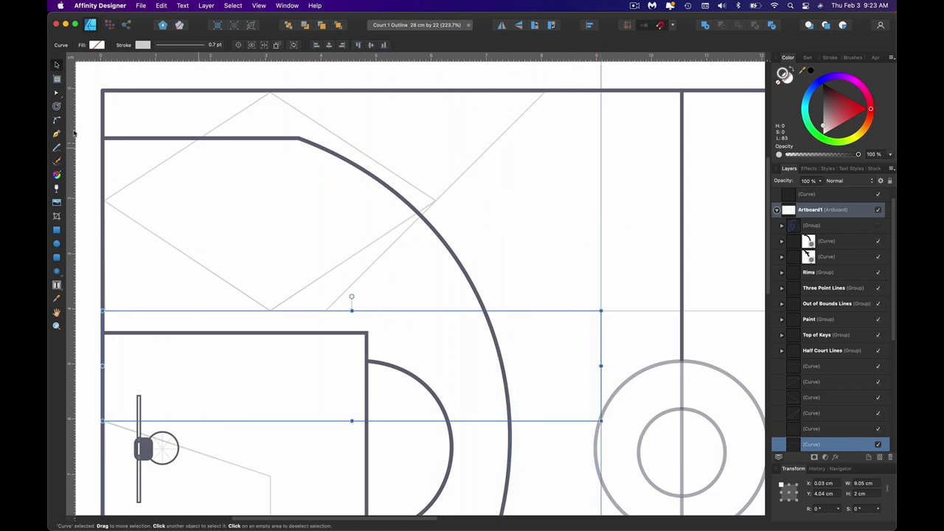
Reset the ruler origin and place it on the court line's inner corner
scroll(102, 340, up, 10)
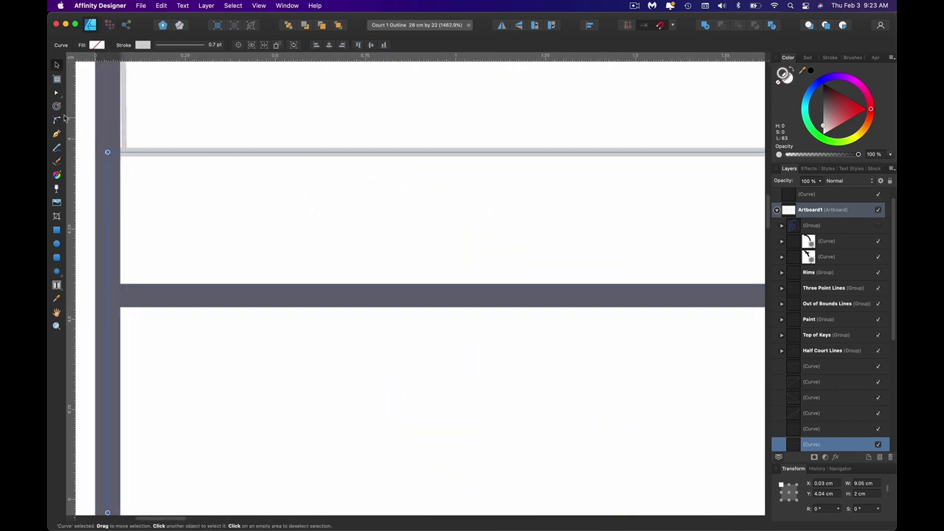
drag(85, 111, 71, 110)
double_click(67, 59)
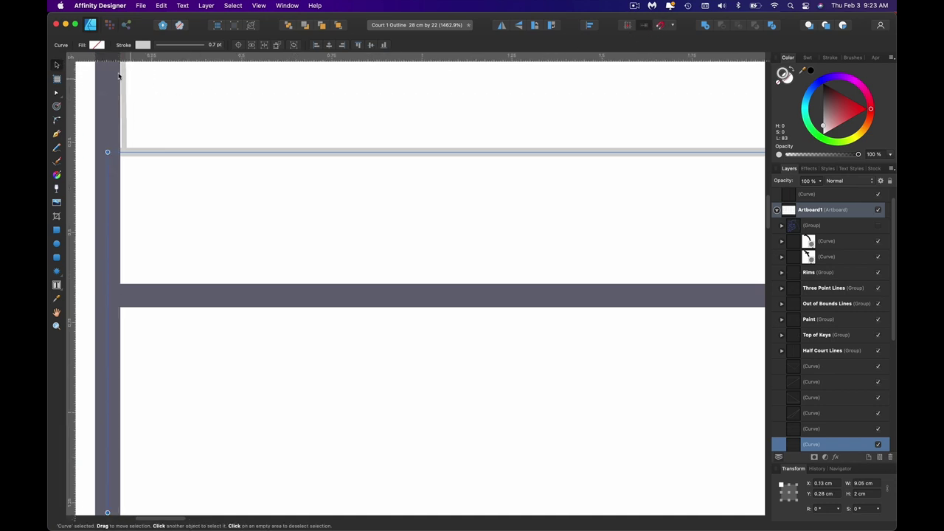
scroll(114, 126, up, 8)
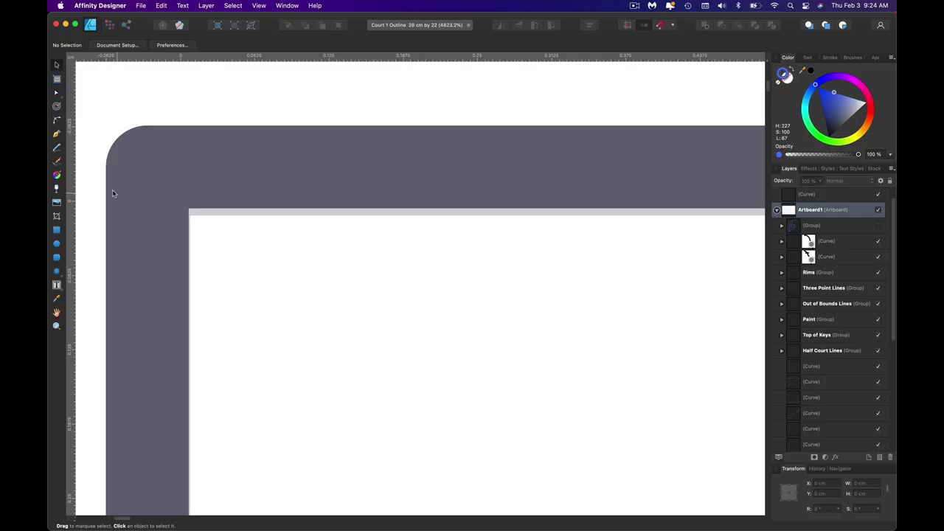
drag(71, 56, 189, 210)
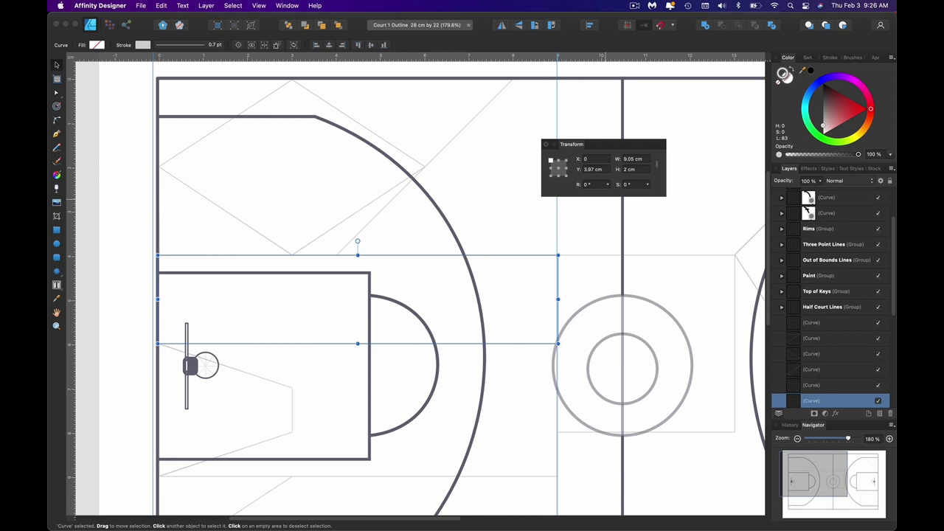
Set the court line to X 0 cm and exactly 9 cm wide in the Transform panel
click(644, 161)
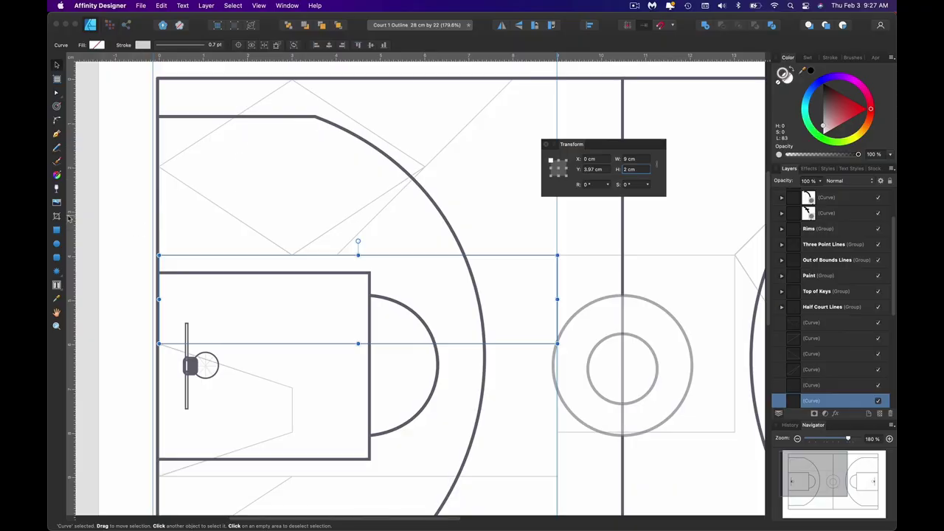
Draw a test rectangle over the court's top-left area and swap its fill and stroke
click(56, 230)
drag(237, 109, 383, 248)
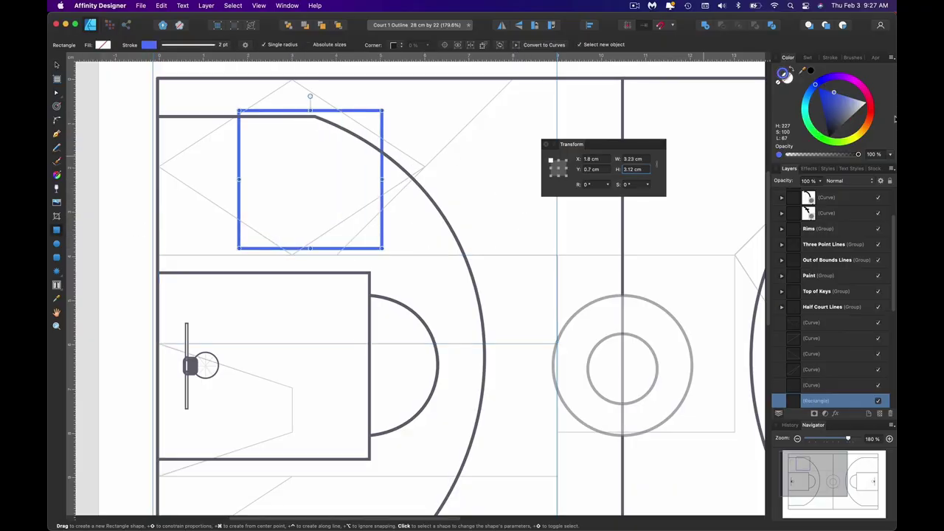
key(shift+x)
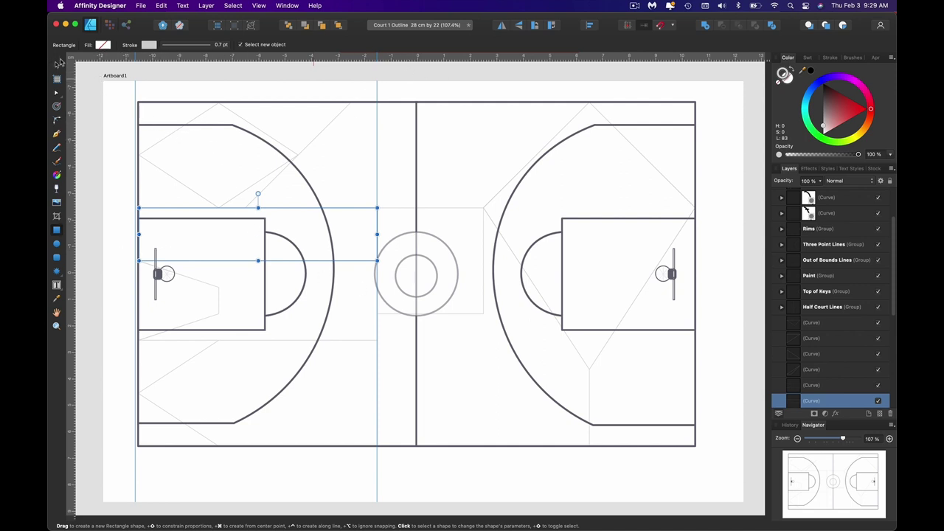
Reset the ruler origin to the artboard's top-left corner
double_click(70, 57)
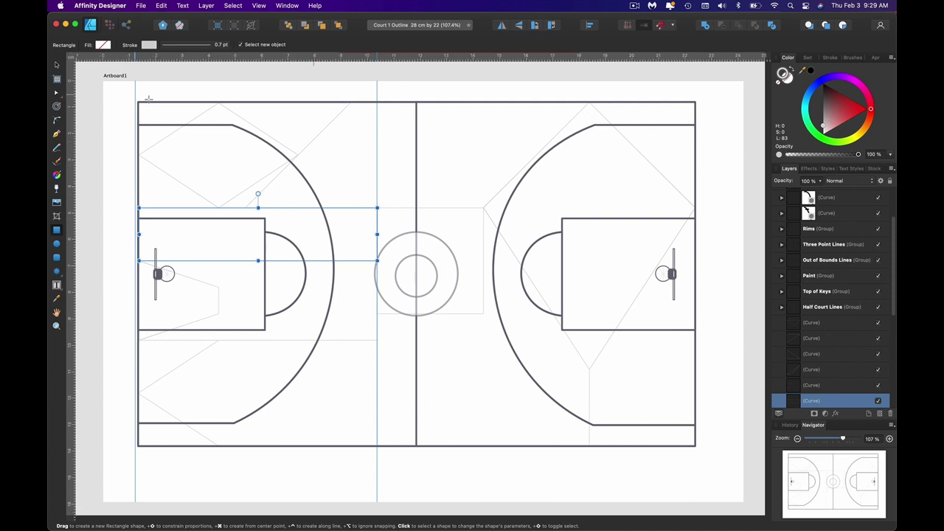
scroll(88, 93, up, 6)
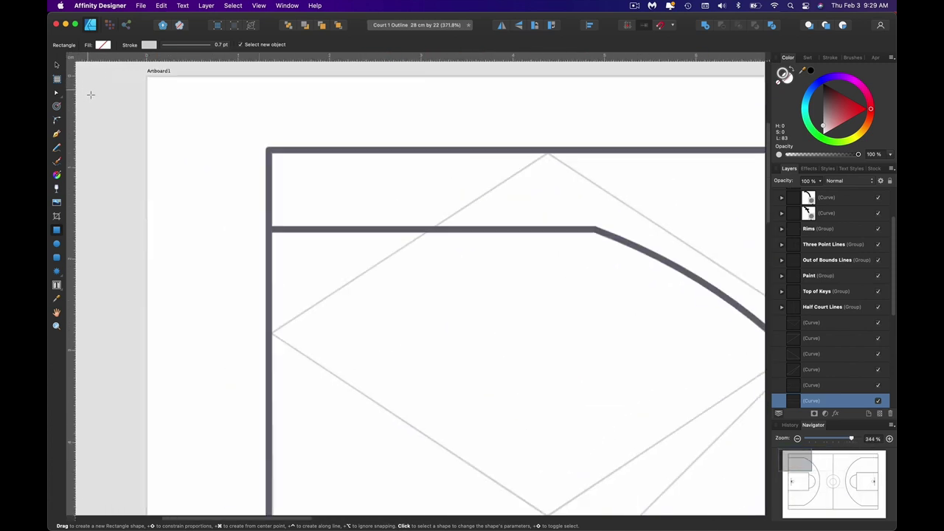
scroll(127, 262, up, 4)
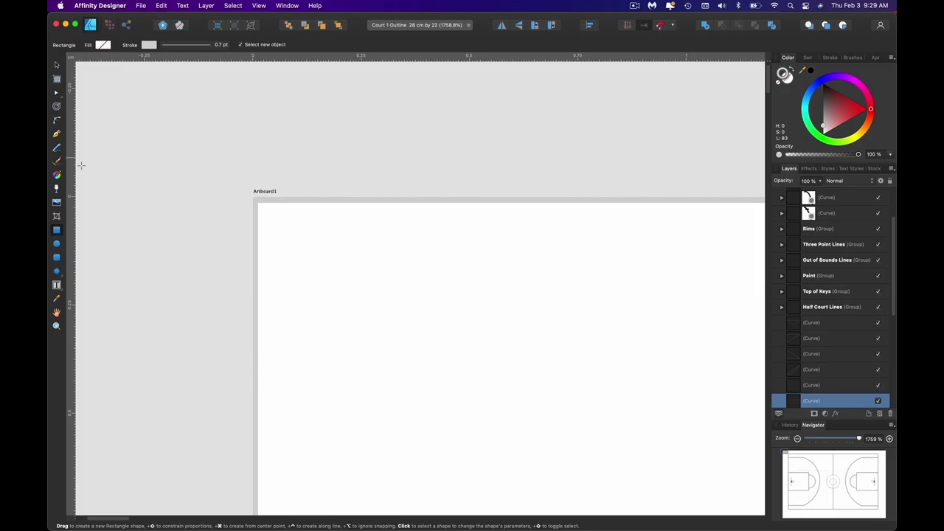